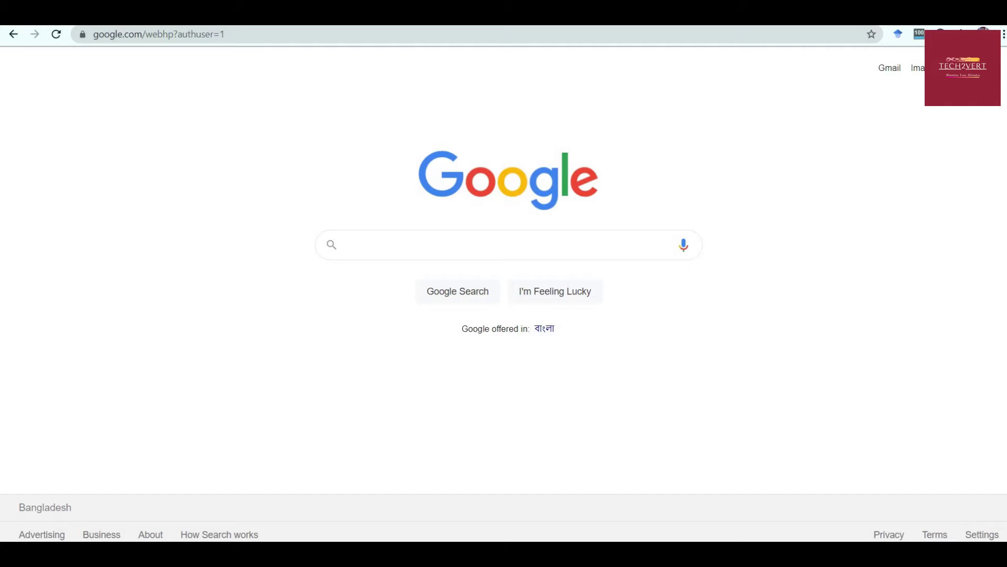
# Step: Switch to the Blogger dashboard, dismiss the European Union cookie notice and start a new post in the Annuity blog
pyautogui.click(189, 25)
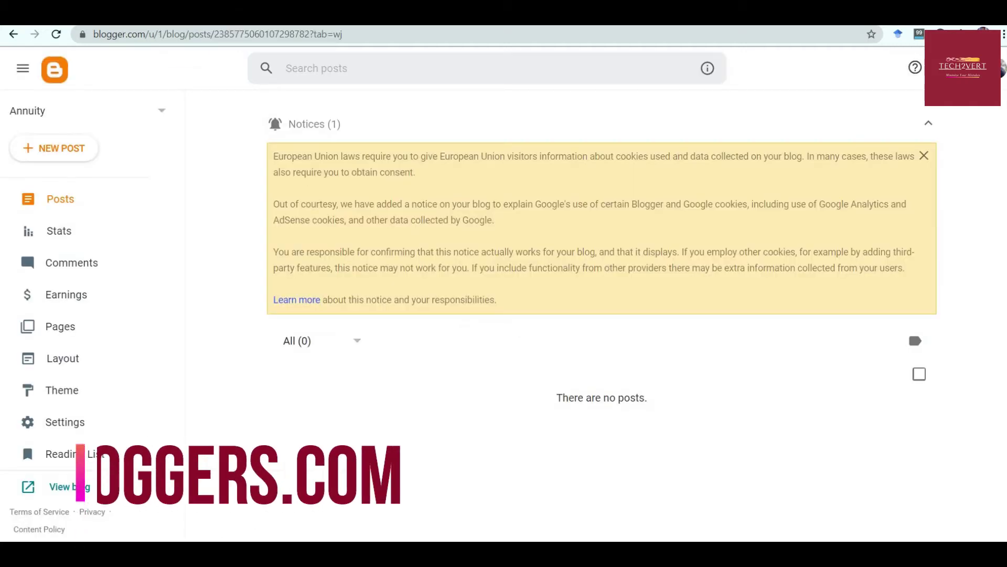
pyautogui.click(924, 155)
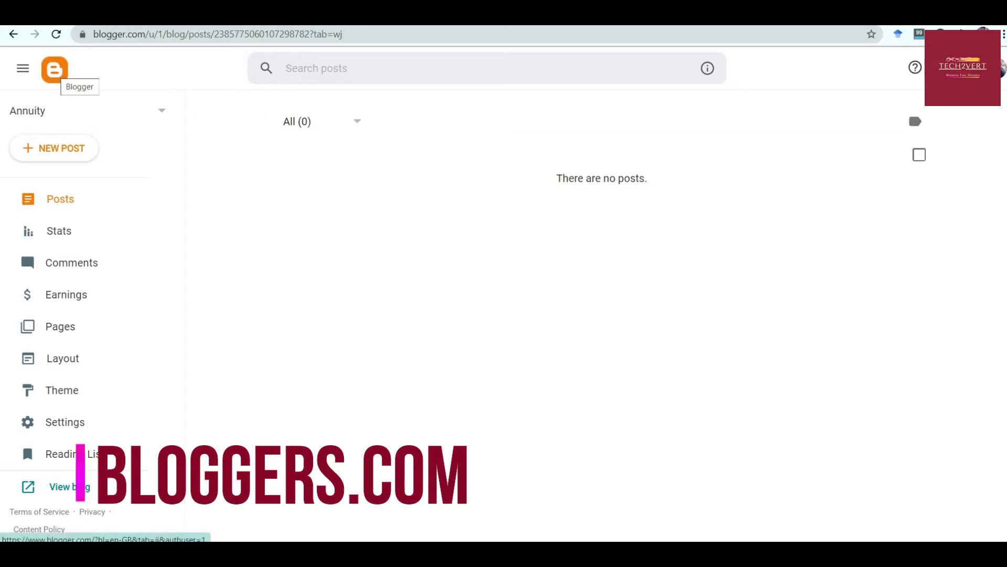
pyautogui.click(55, 69)
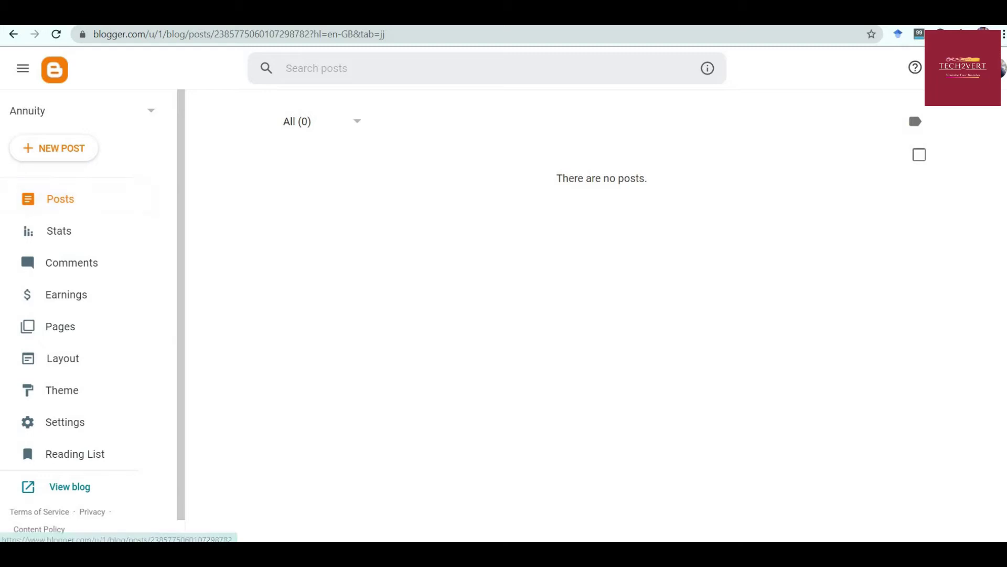
pyautogui.click(53, 148)
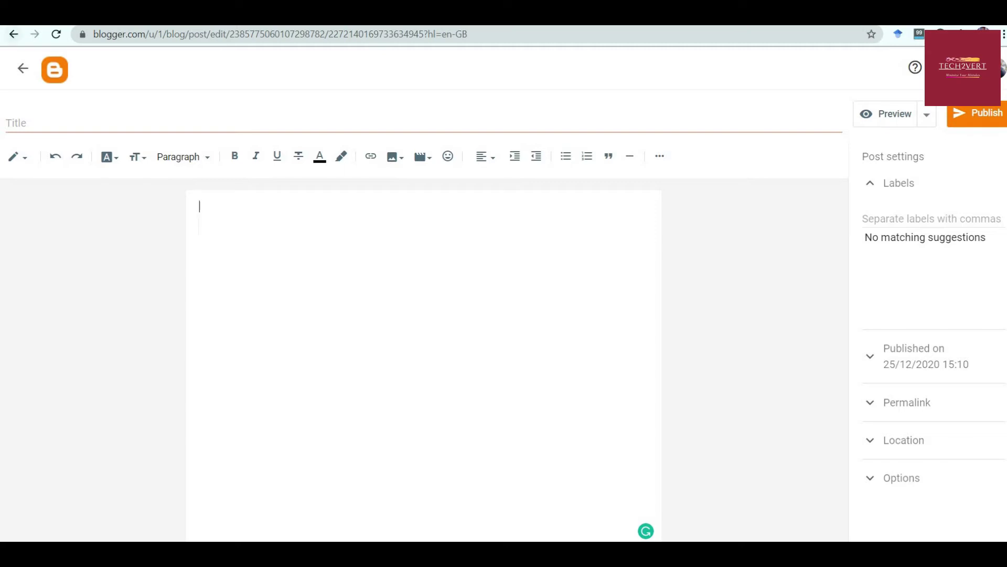
# Step: Title the post "My post title" and enter the placeholder text "ljbnsfljbfjlbjlblk" as its body
pyautogui.click(6, 123)
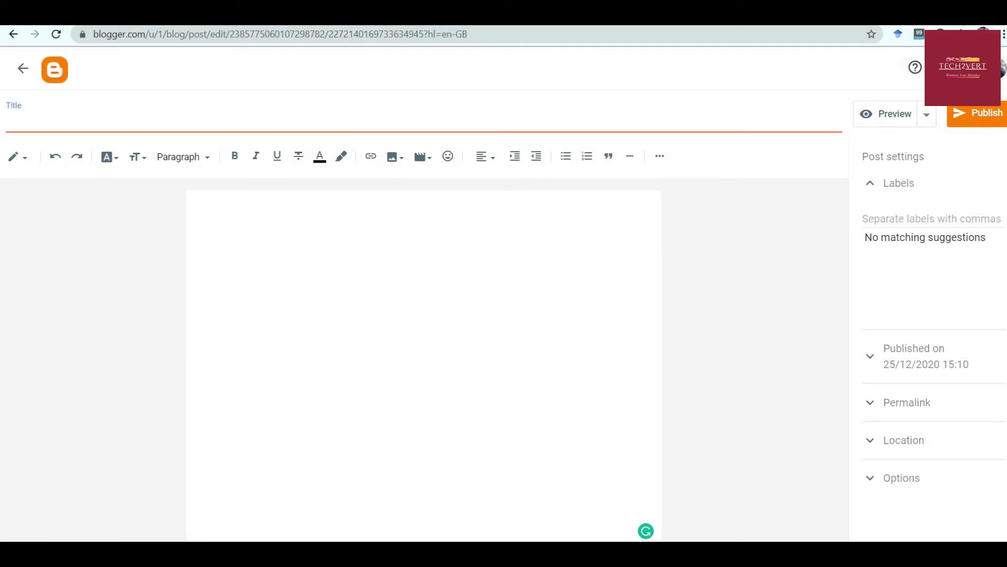
pyautogui.write('My post ti')
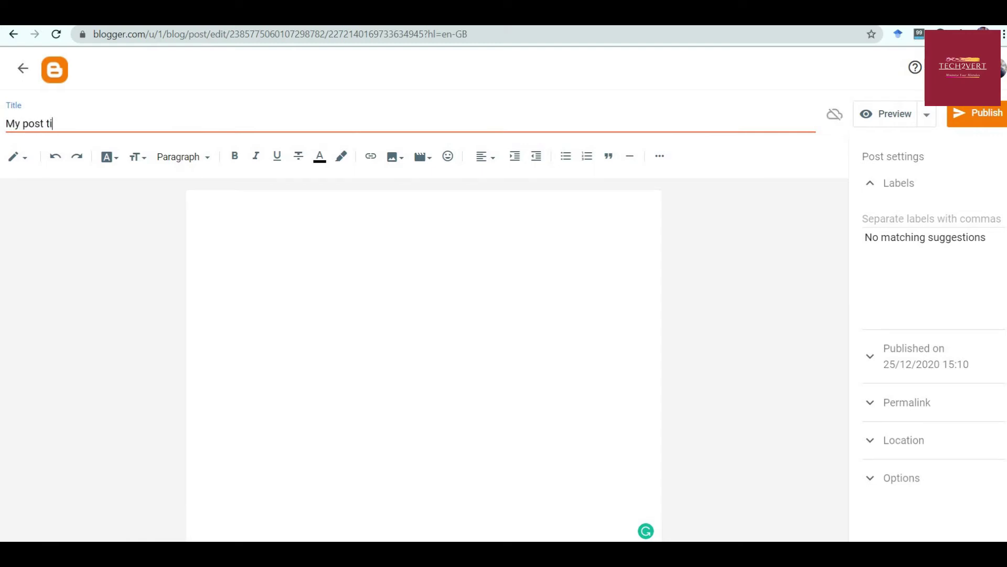
pyautogui.write('tle')
pyautogui.press('Tab')
pyautogui.write('ljbnsfljbfjlbjlblk')
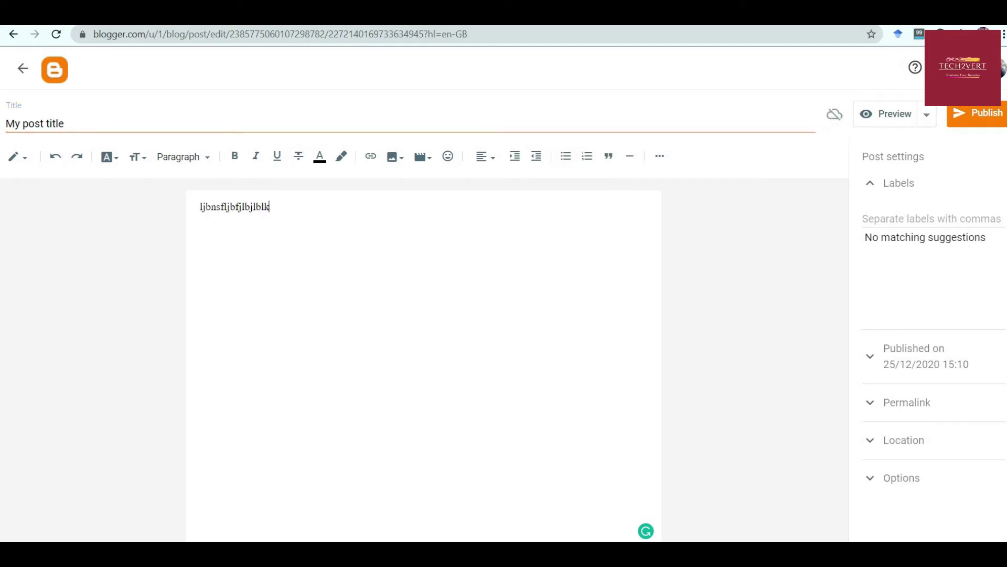
pyautogui.press('Return')
# Step: Label the post "Topic 1" and give it the custom permalink "permalink-best", highlighting that ending in the previewed address
pyautogui.click(923, 219)
pyautogui.write('Topic 1')
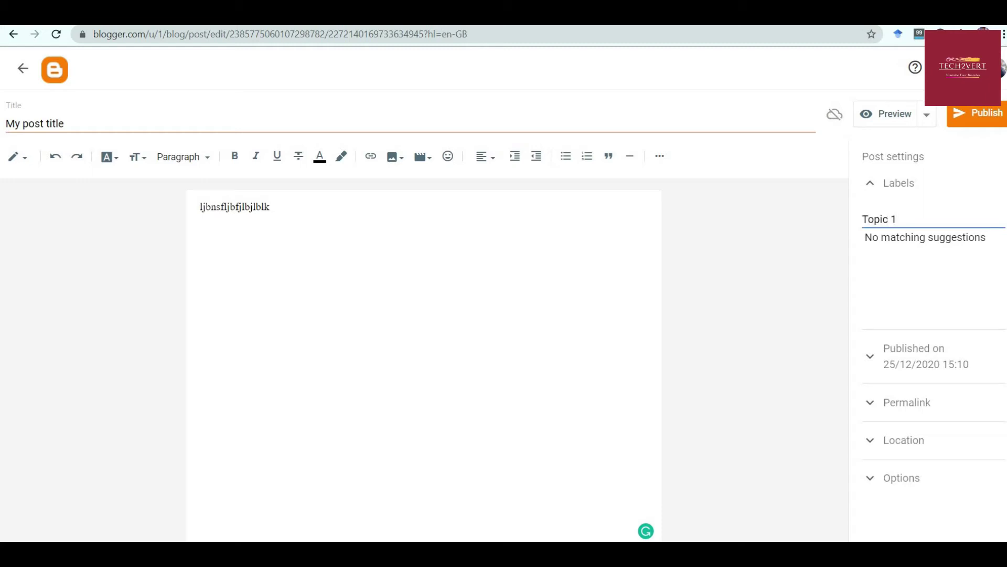
pyautogui.click(907, 402)
pyautogui.click(918, 375)
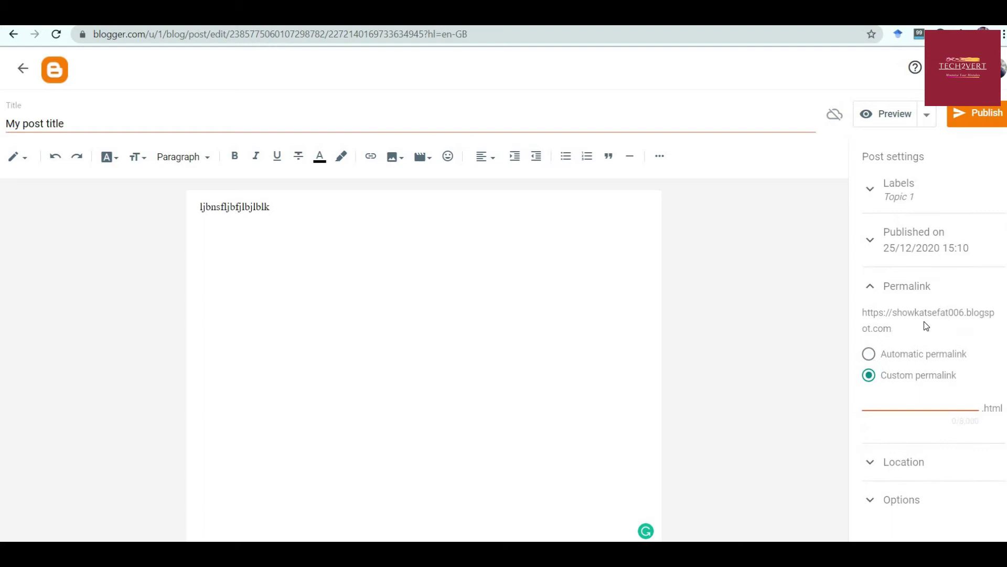
pyautogui.click(892, 401)
pyautogui.write('permalink-')
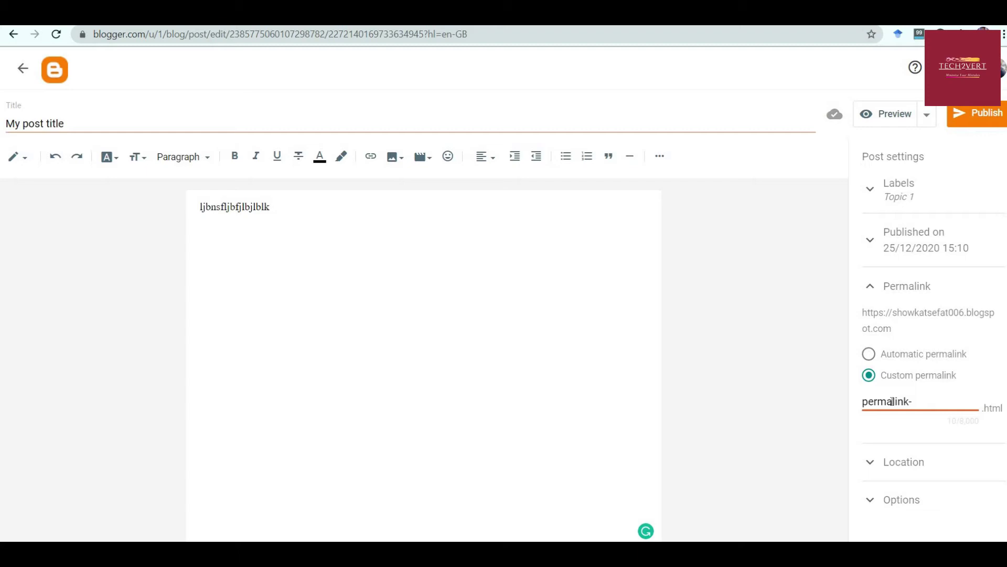
pyautogui.write('best')
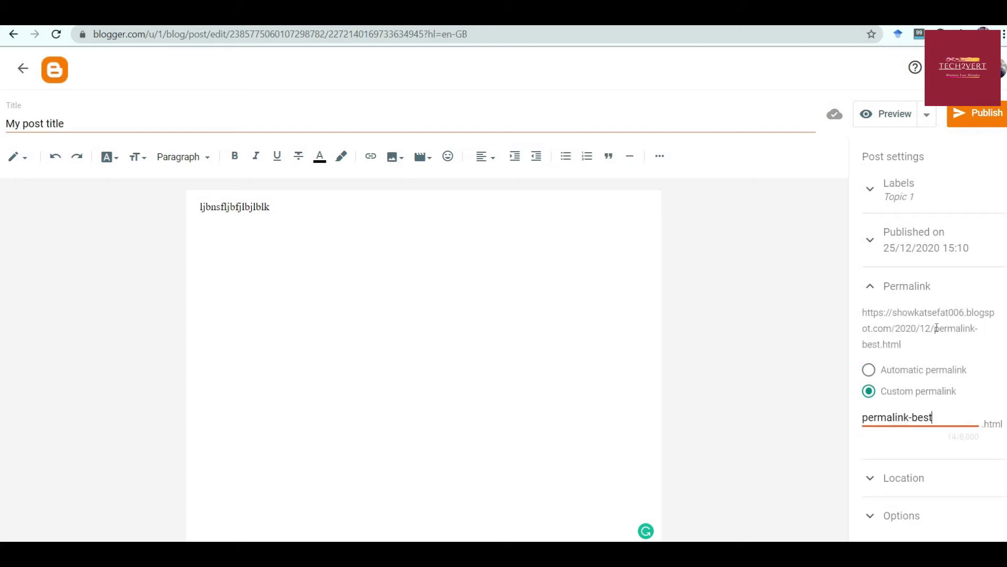
pyautogui.moveTo(936, 328); pyautogui.dragTo(957, 345)
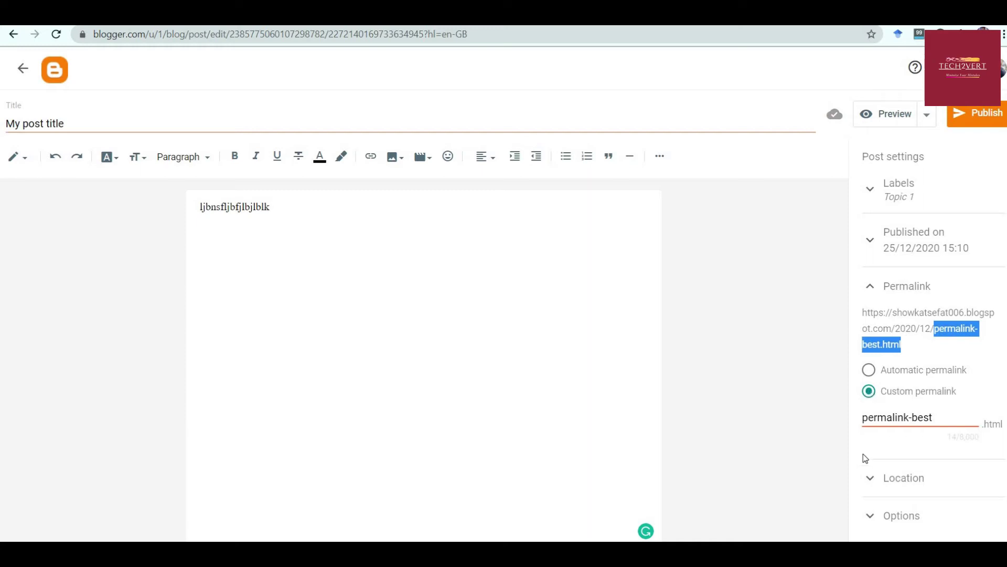
# Step: Examine the post's location setting and its reader comment options
pyautogui.click(866, 478)
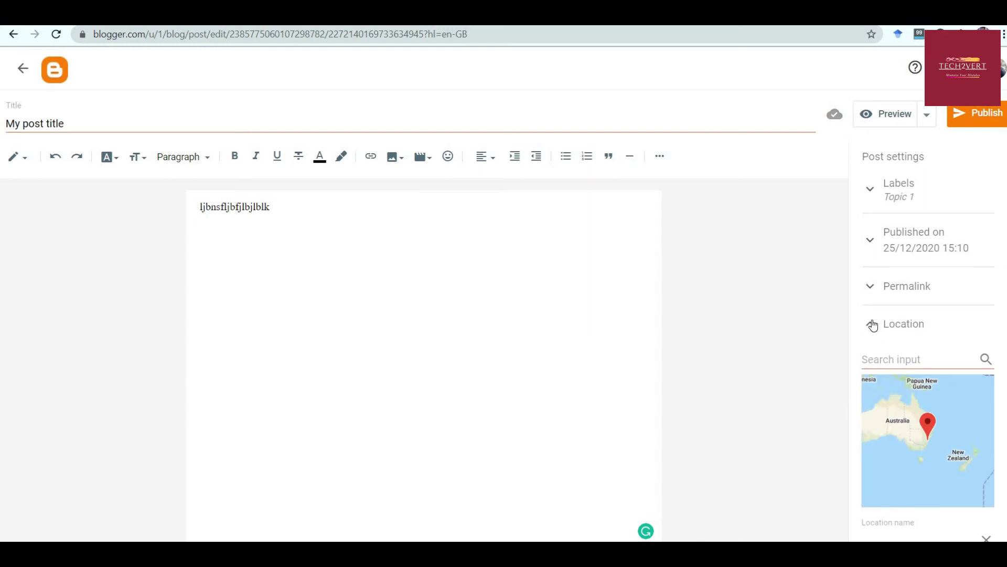
pyautogui.click(873, 324)
pyautogui.click(870, 368)
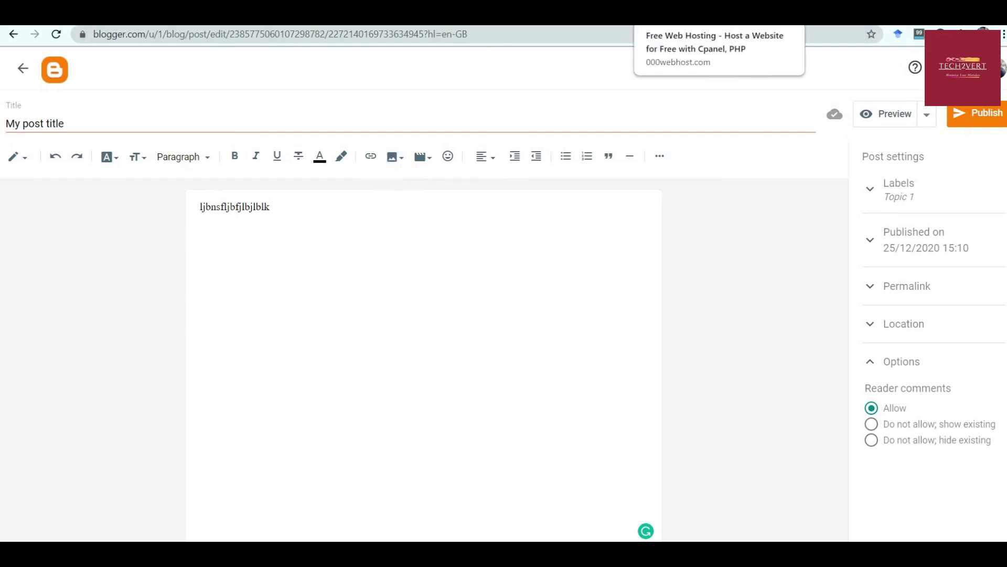
# Step: Switch to the 000webhost site, dismiss the Hostinger 90% off offer and get started with free web hosting
pyautogui.click(672, 12)
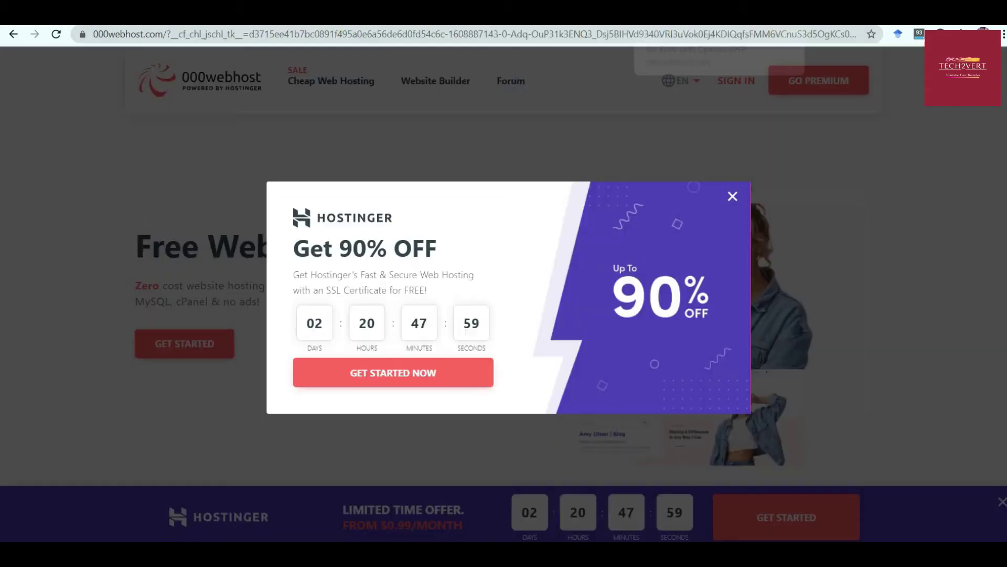
pyautogui.click(733, 196)
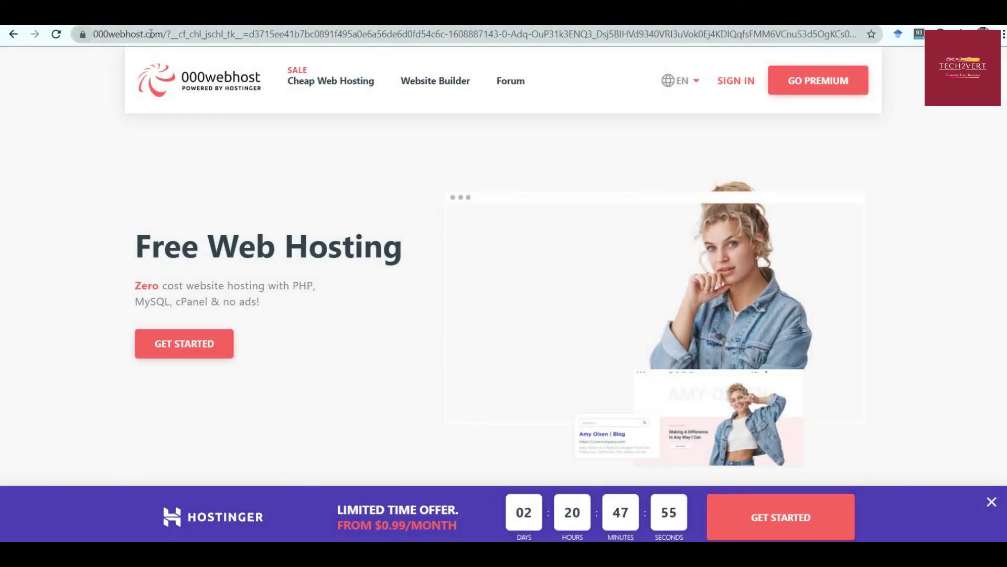
pyautogui.moveTo(93, 35); pyautogui.dragTo(215, 34)
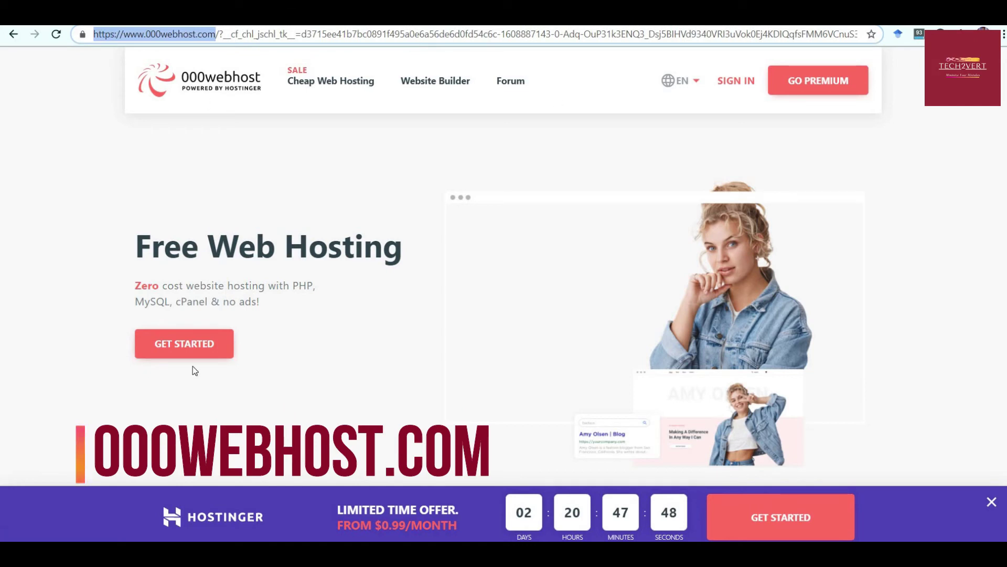
pyautogui.click(197, 350)
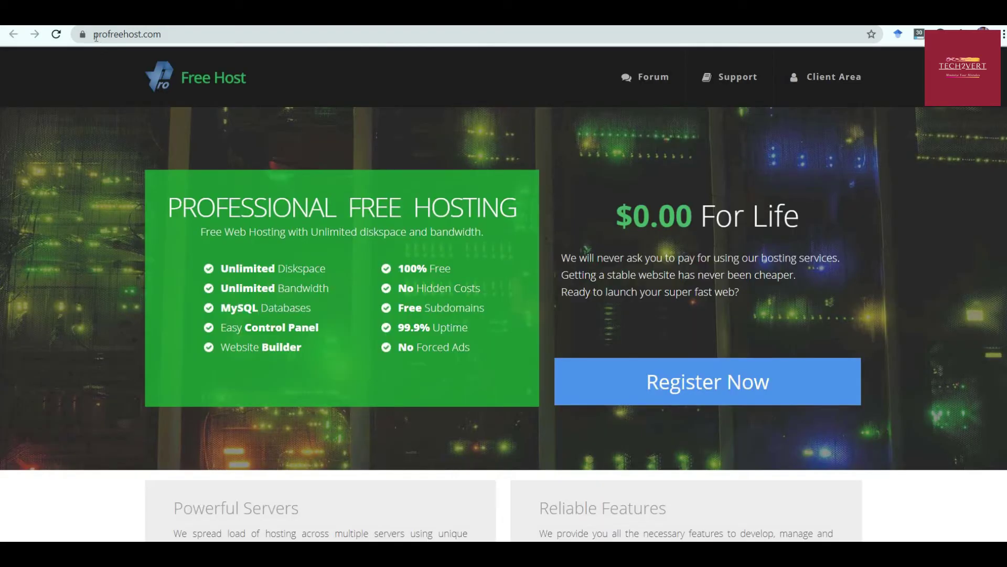
# Step: Examine the ProFreeHost address and its free hosting features, from disk space and bandwidth to databases, control panel and website builder
pyautogui.click(96, 37)
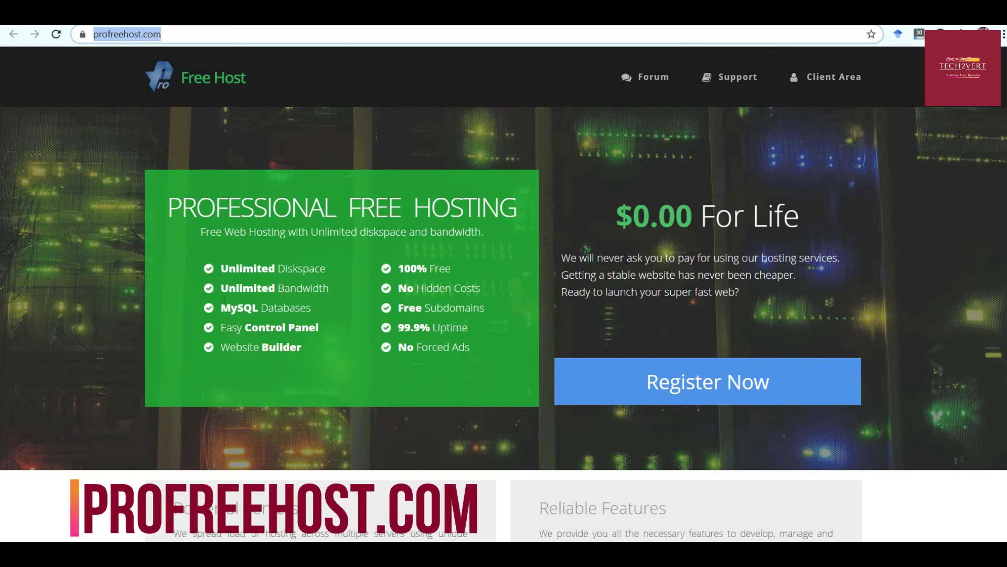
pyautogui.moveTo(220, 268); pyautogui.dragTo(314, 269)
pyautogui.moveTo(228, 288); pyautogui.dragTo(329, 288)
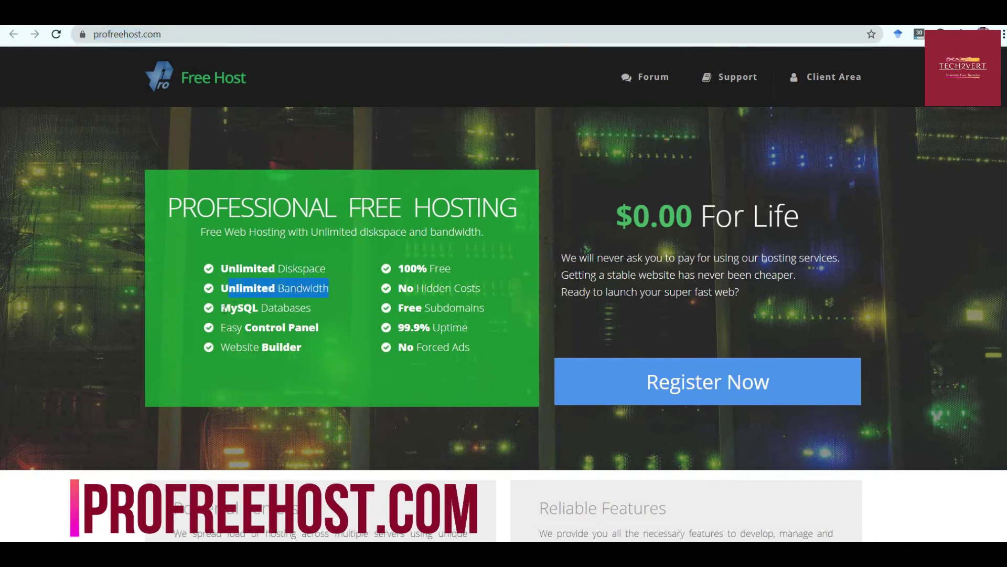
pyautogui.moveTo(222, 308); pyautogui.dragTo(299, 308)
pyautogui.moveTo(221, 327); pyautogui.dragTo(300, 354)
pyautogui.click(193, 435)
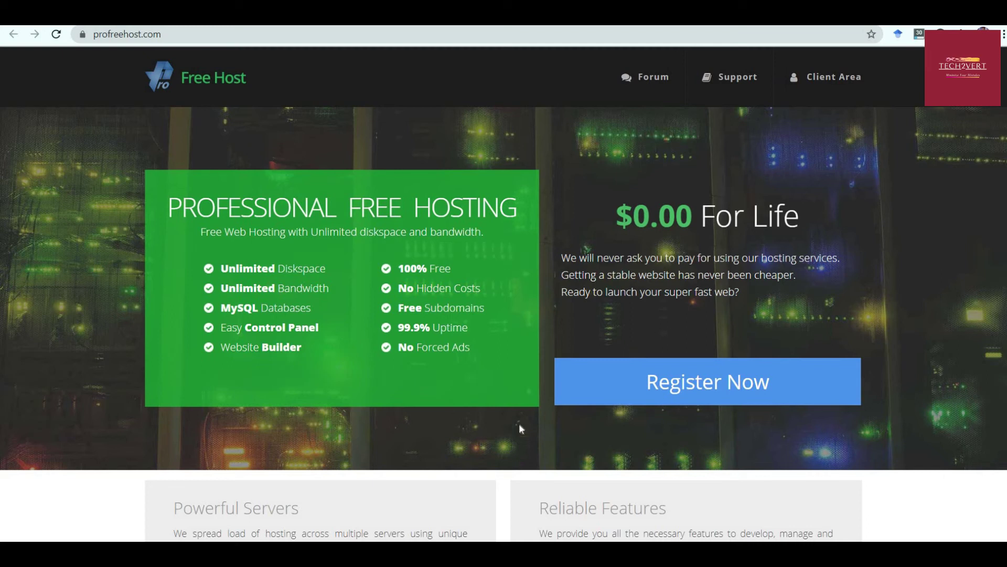
# Step: Start registering on ProFreeHost to open the hosting accounts page, and switch back to the Blogger post draft
pyautogui.click(664, 396)
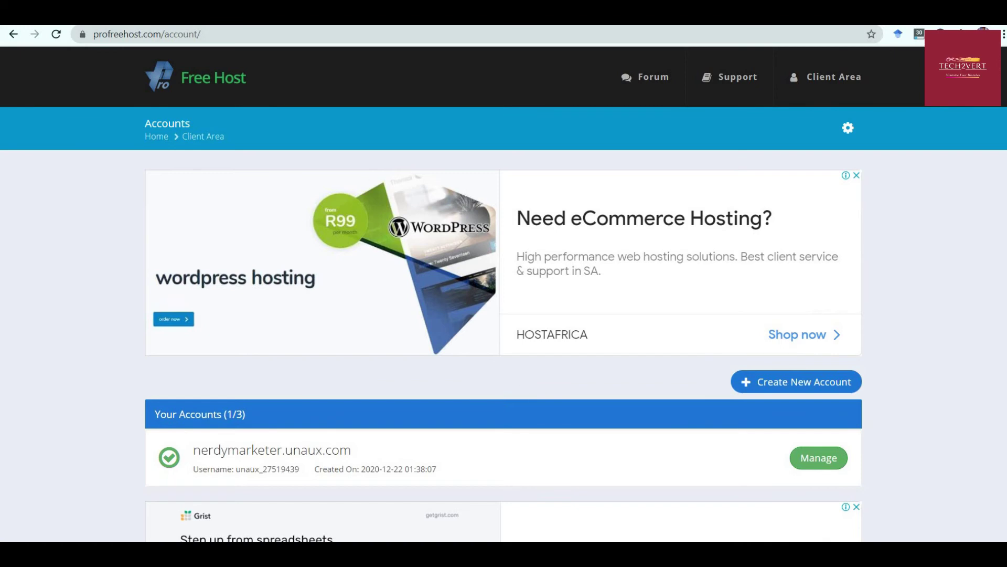
pyautogui.click(294, 15)
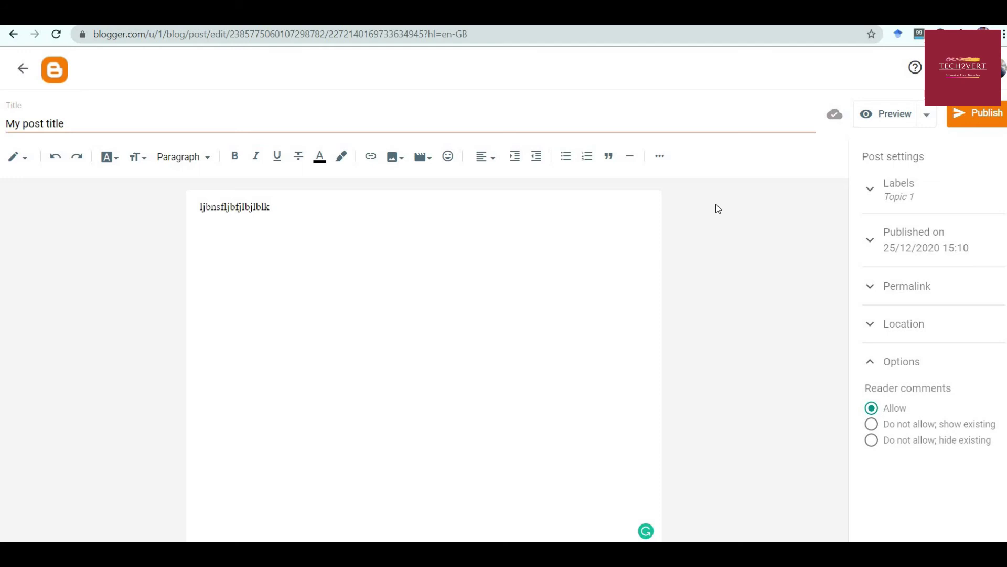